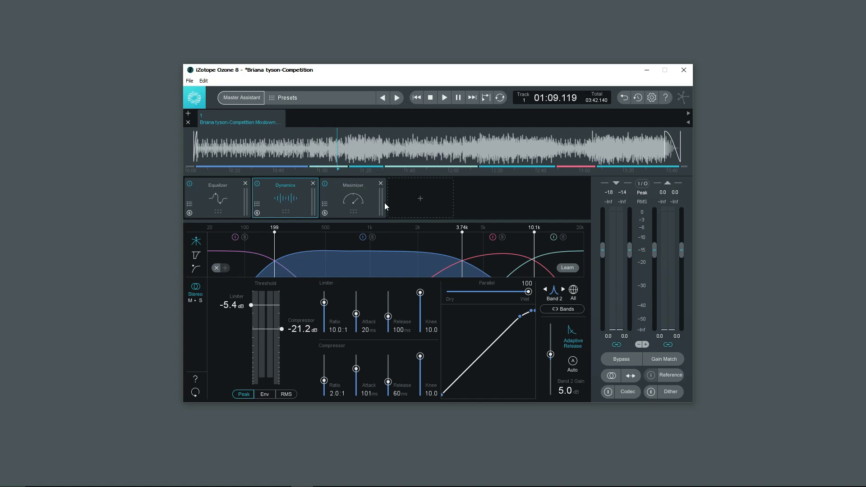
Insert an Imager from the Ozone Modules list and move it ahead of the Maximizer
click(406, 202)
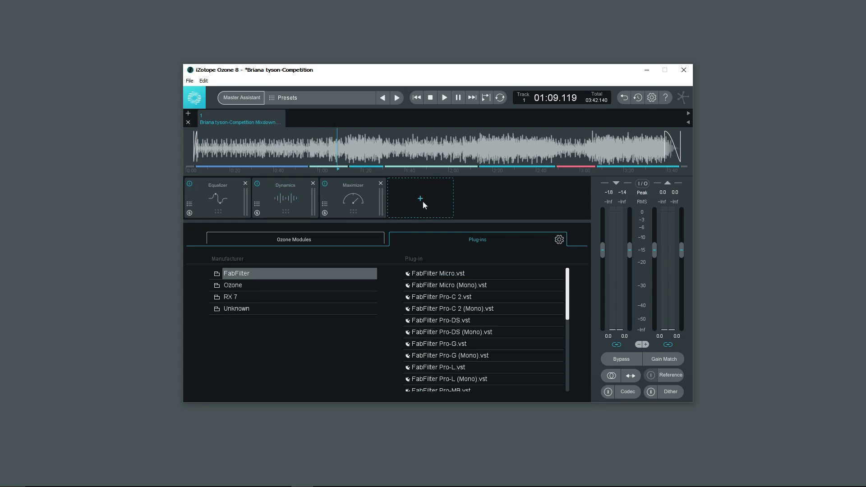
click(332, 239)
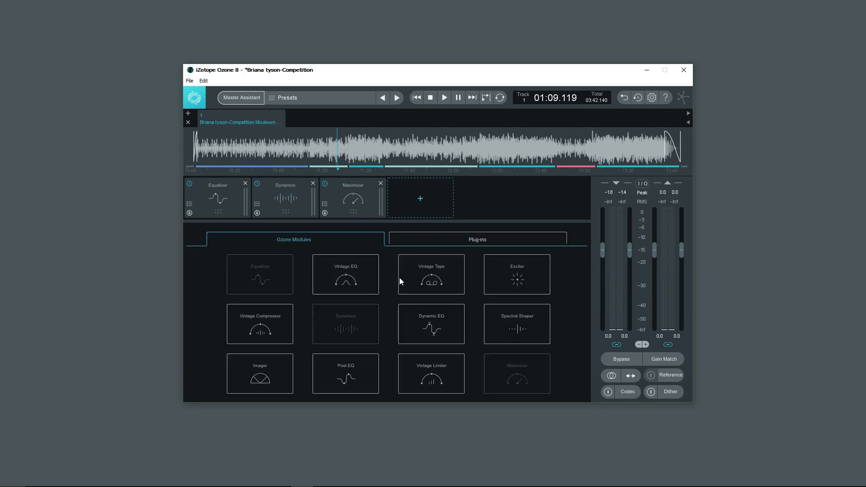
click(261, 379)
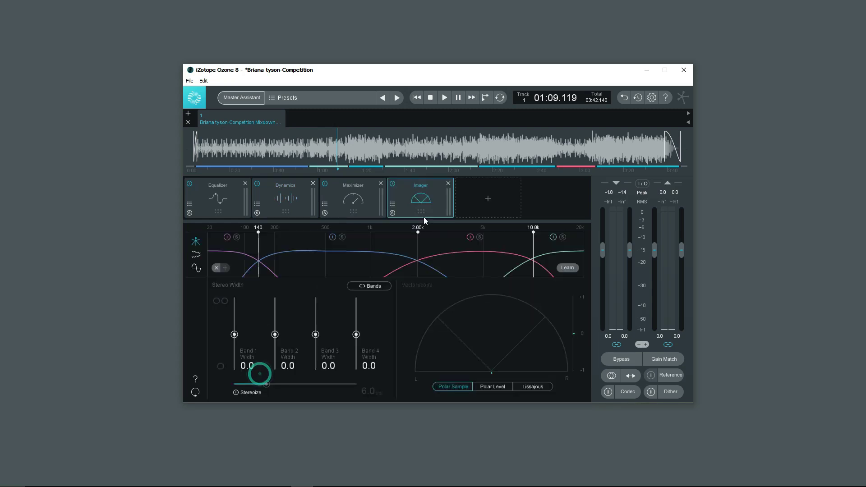
drag(412, 202, 345, 201)
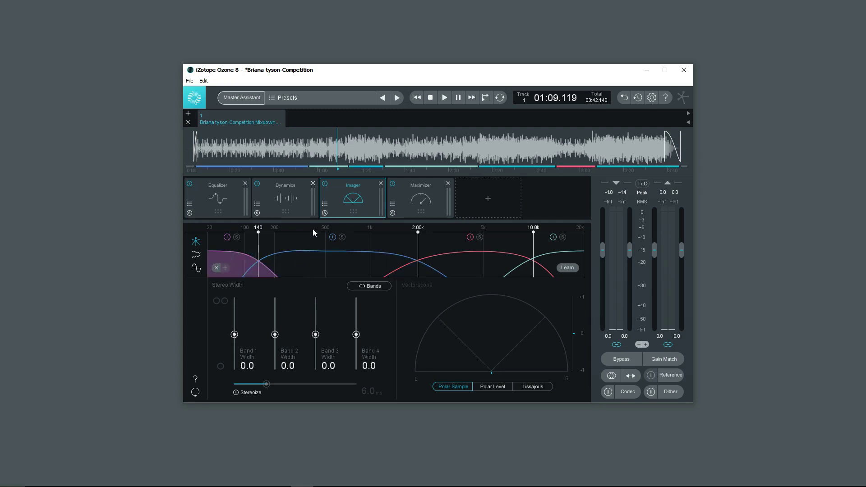
Play the track and let Learn detect the Imager's crossover points
click(301, 148)
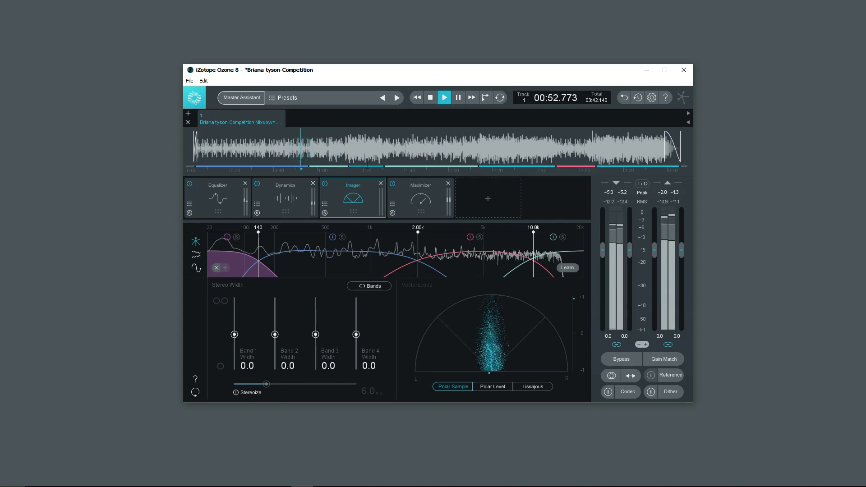
key(space)
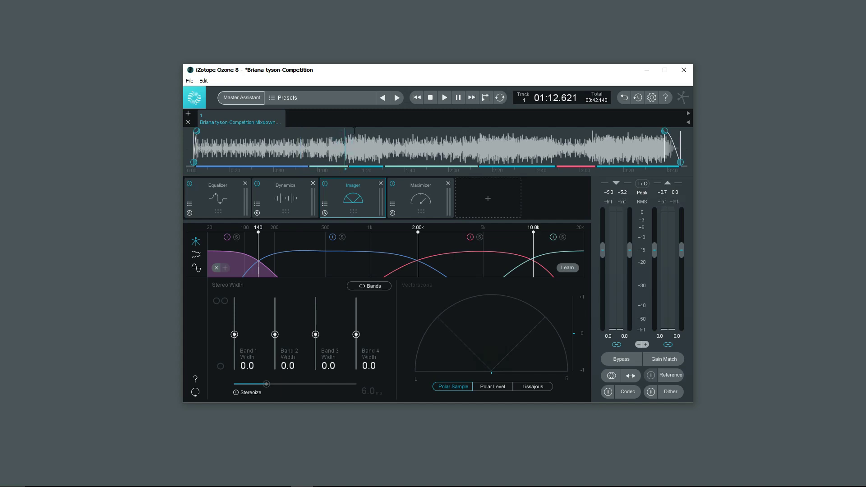
key(space)
click(566, 267)
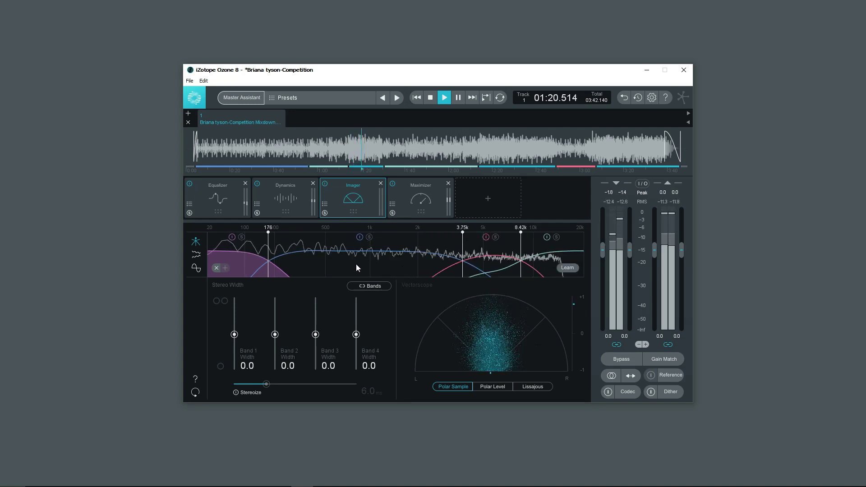
Solo bands while moving the crossovers to about 164 Hz, 3.35 kHz and 9.50 kHz
click(243, 237)
drag(267, 244, 265, 246)
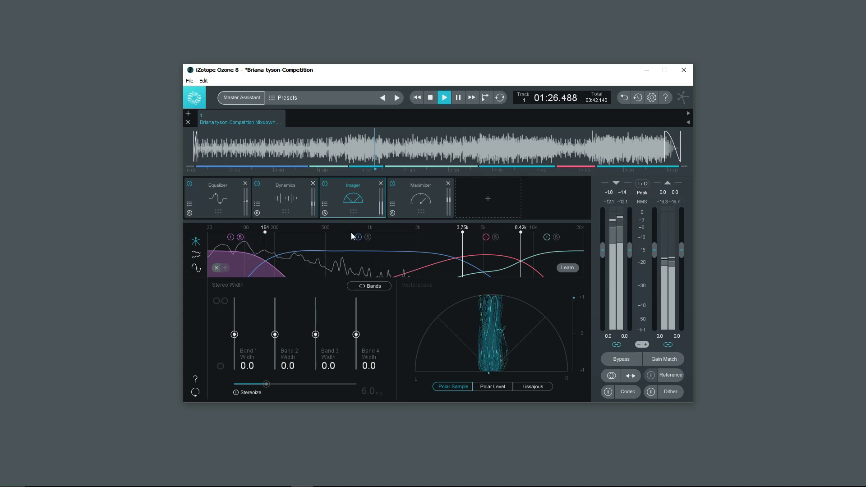
click(368, 237)
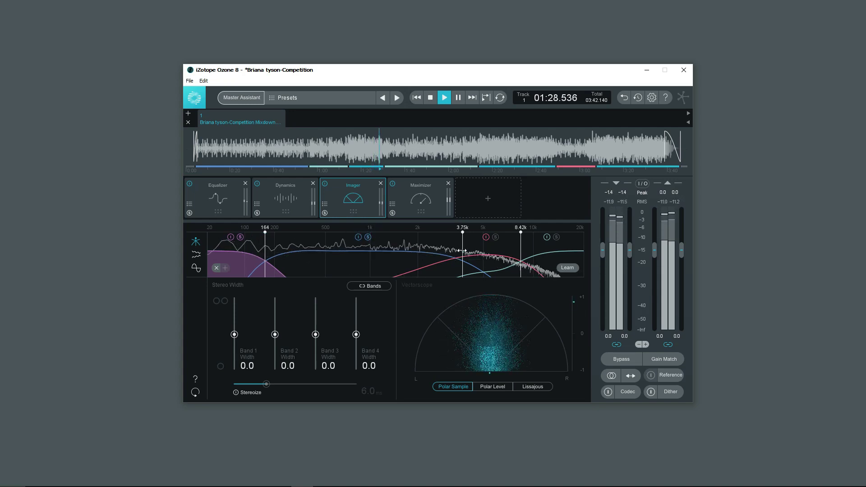
drag(462, 251, 454, 248)
drag(520, 245, 530, 246)
click(495, 238)
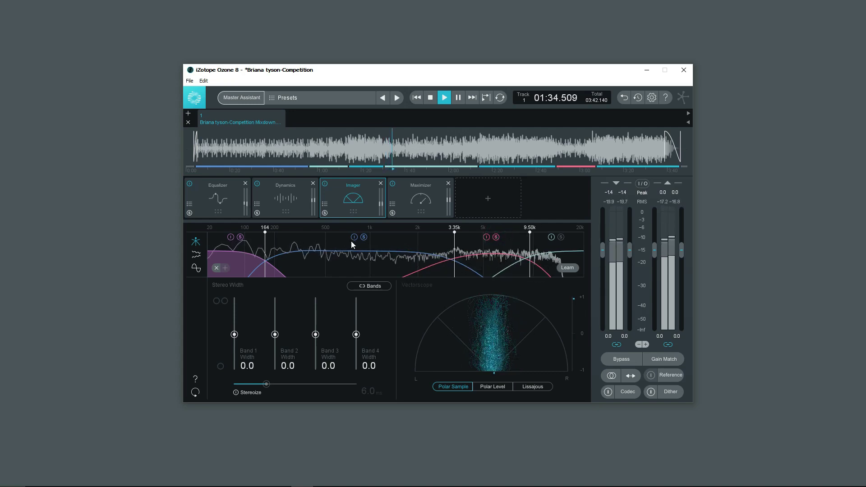
Solo the top band, then move the solo between the lowest and third bands
click(562, 236)
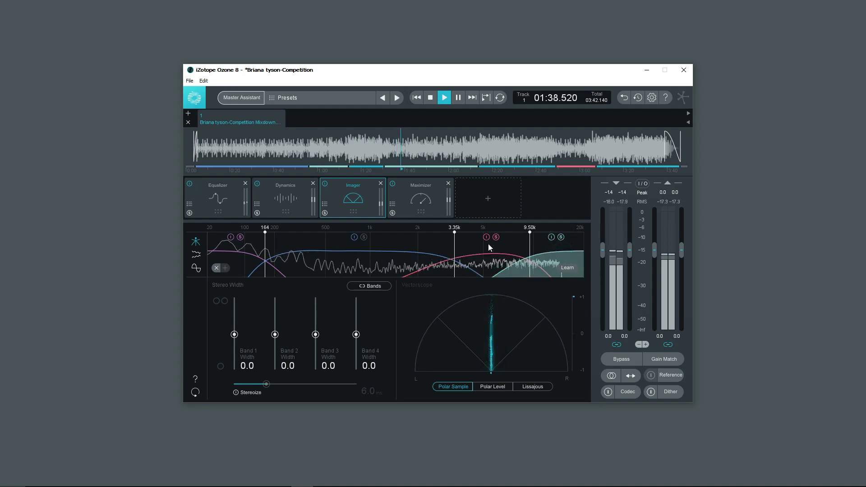
click(241, 237)
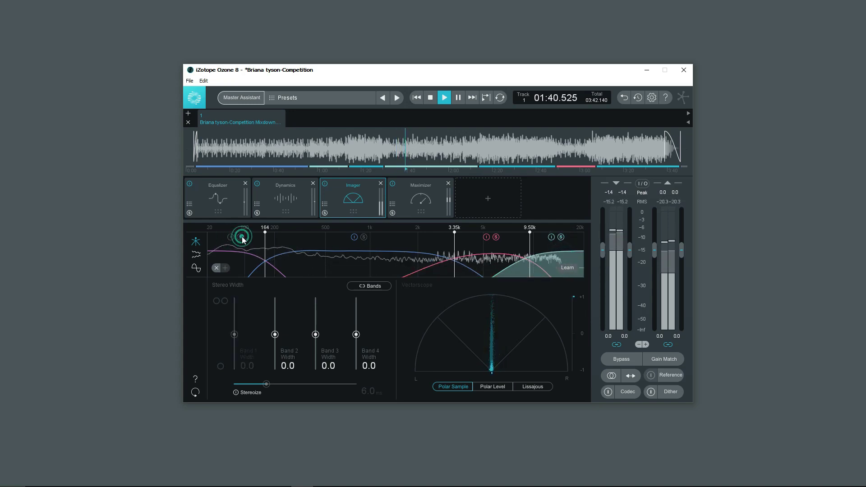
click(561, 237)
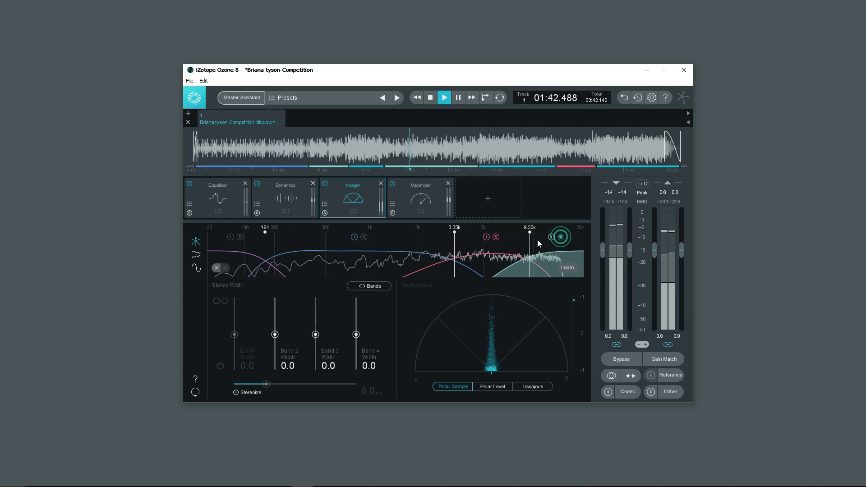
click(492, 261)
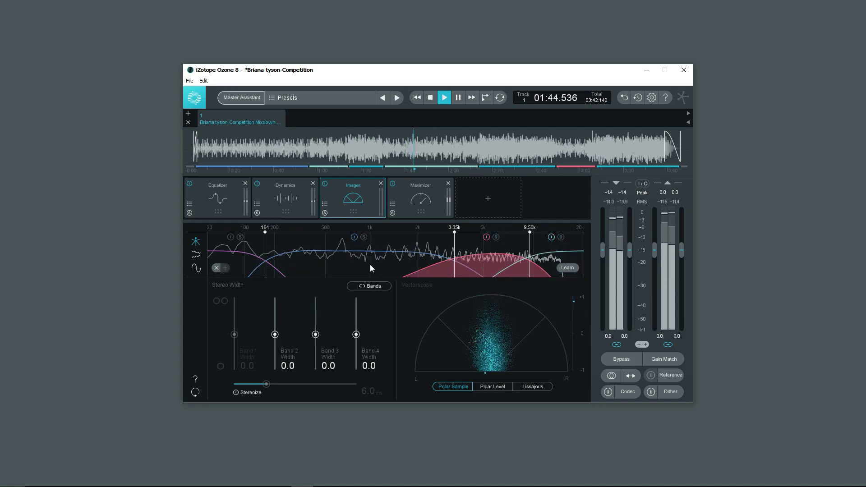
Solo bands one through four in turn, then stop playback
click(240, 265)
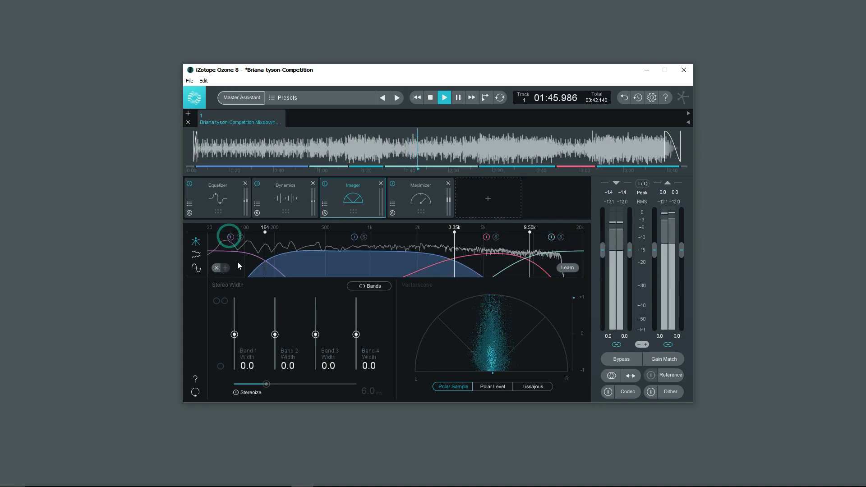
click(338, 261)
click(513, 262)
click(538, 267)
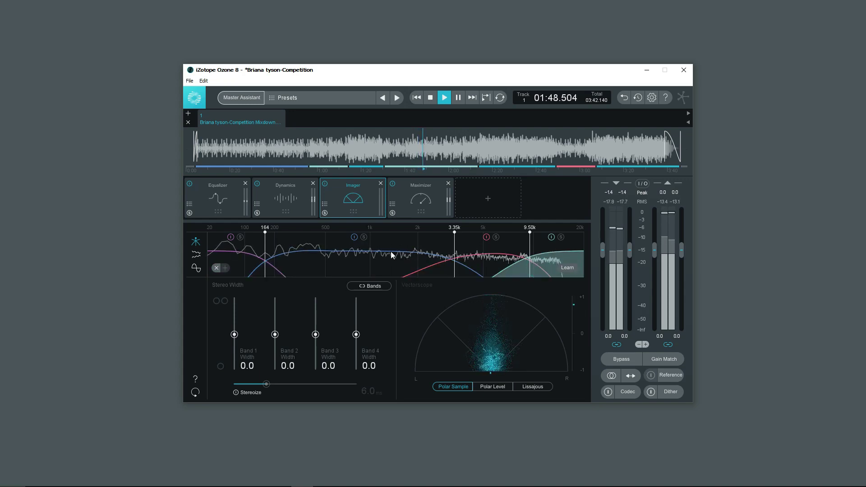
key(space)
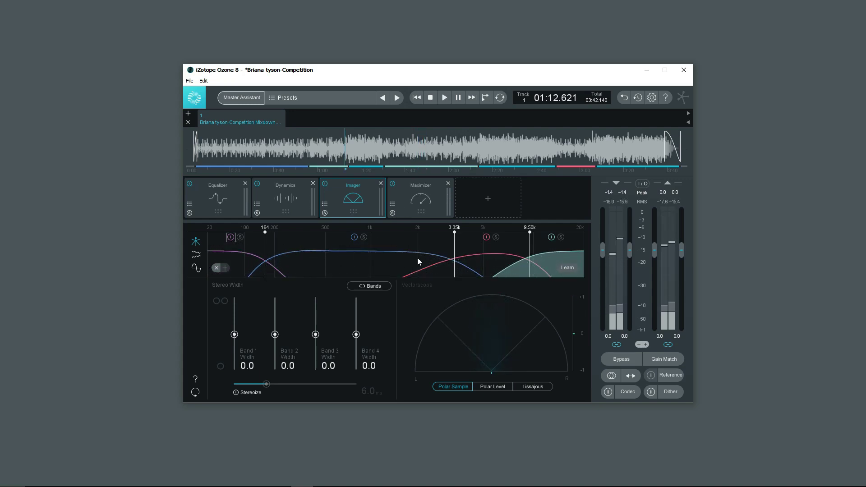
Solo bands 3, 2 and then 1, and briefly play the isolated low band
click(486, 261)
click(311, 263)
click(244, 262)
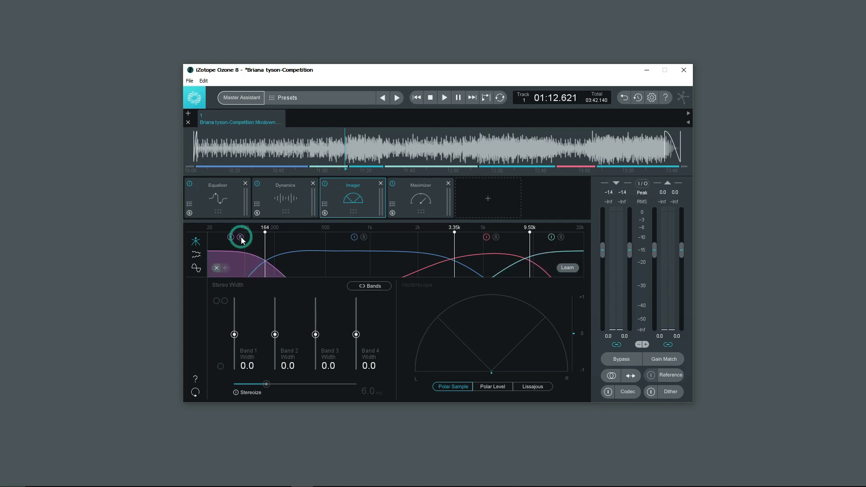
scroll(348, 150, up, 1)
key(space)
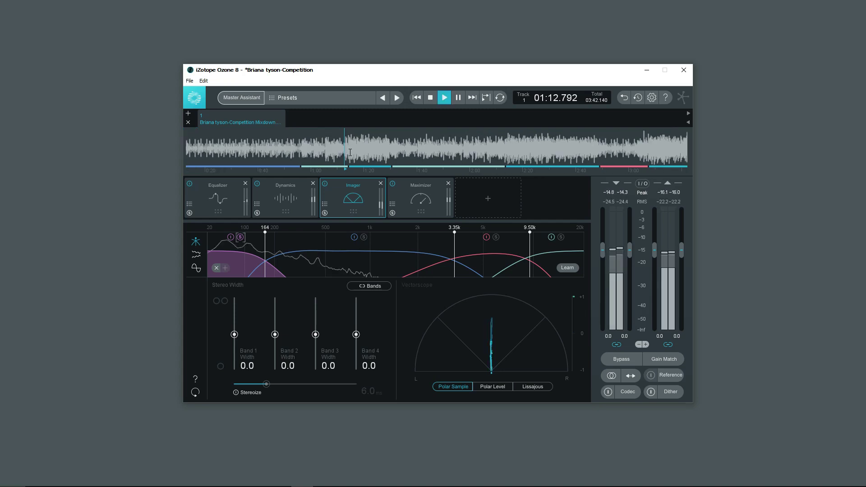
key(space)
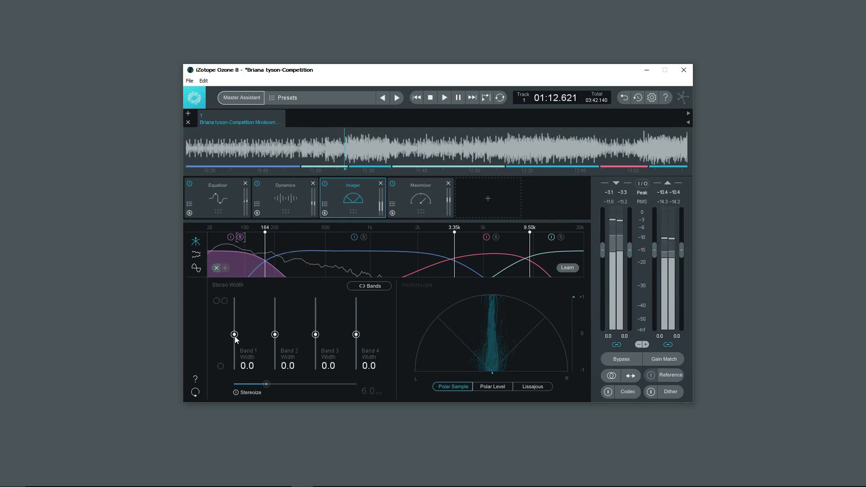
Sweep Band 1 width up to 100 and down to -100, then try a partial setting
mouse_move(234, 335)
mouse_down()
mouse_move(258, 261)
mouse_move(238, 383)
mouse_move(244, 283)
mouse_up()
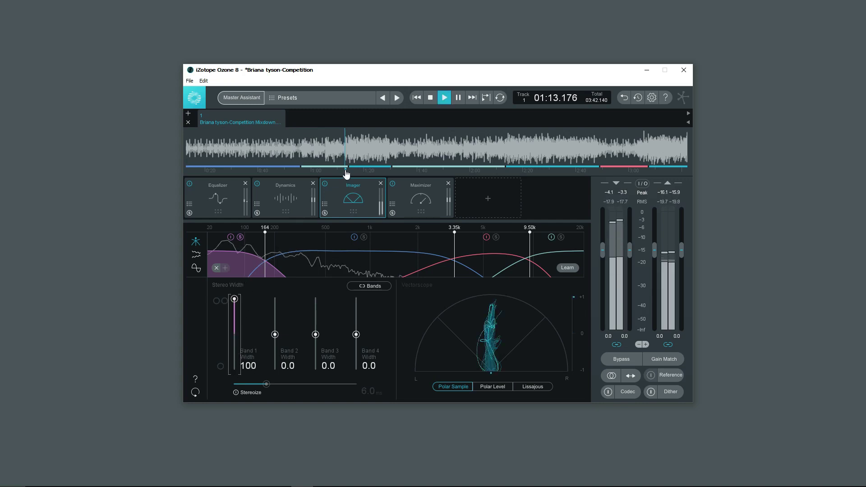
drag(248, 296, 237, 380)
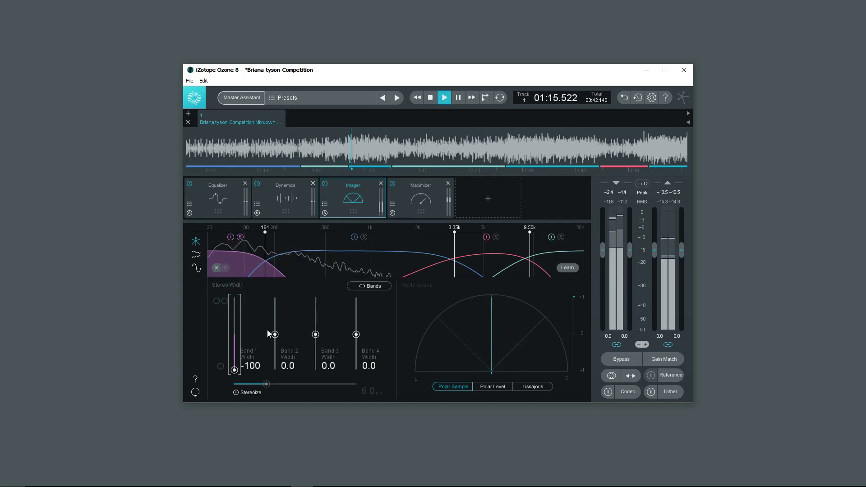
key(space)
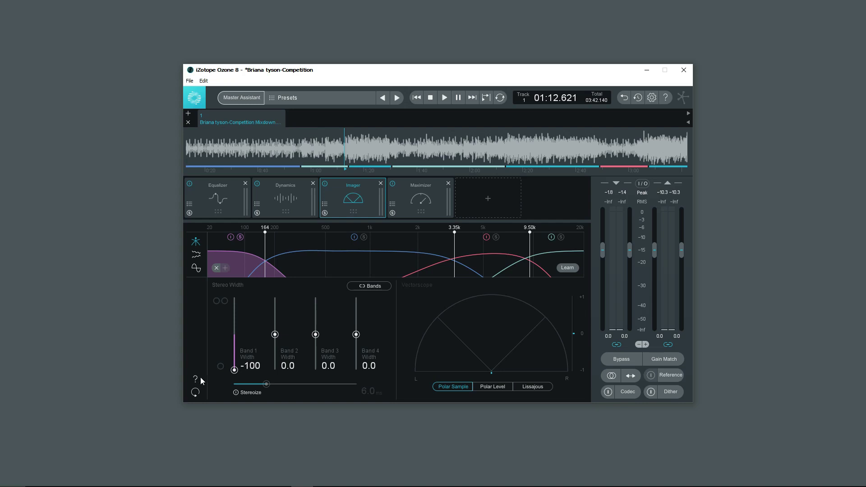
mouse_move(234, 371)
mouse_down()
mouse_move(237, 351)
mouse_move(238, 373)
mouse_up()
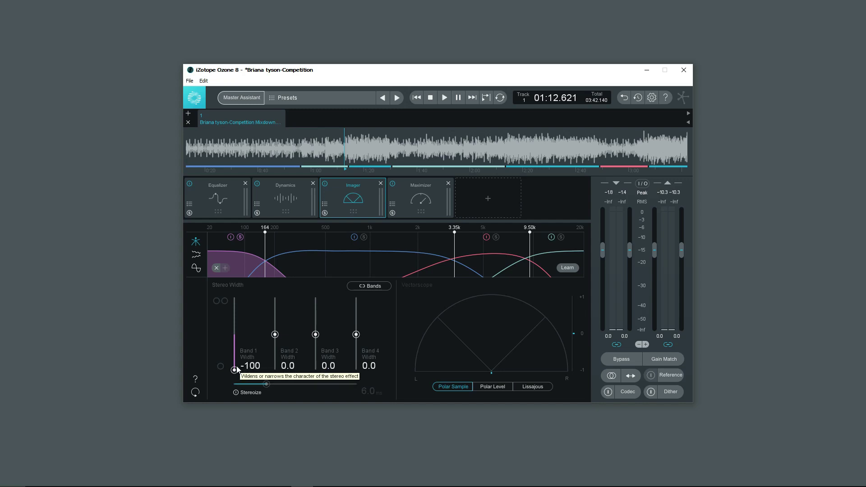
Fine-tune Band 1 width to about 34.2, playing and stopping to audition
drag(234, 371, 253, 318)
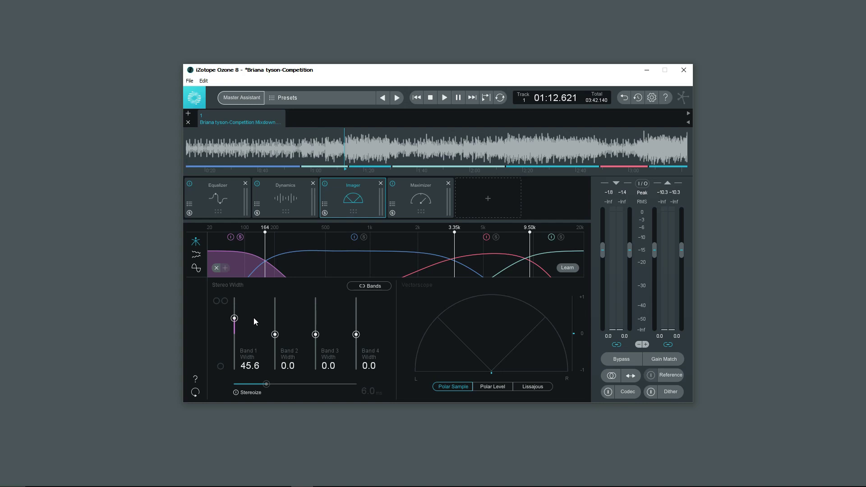
drag(253, 318, 236, 326)
drag(247, 308, 236, 333)
key(space)
mouse_move(234, 332)
mouse_down()
mouse_move(237, 297)
mouse_move(235, 385)
mouse_move(237, 326)
mouse_up()
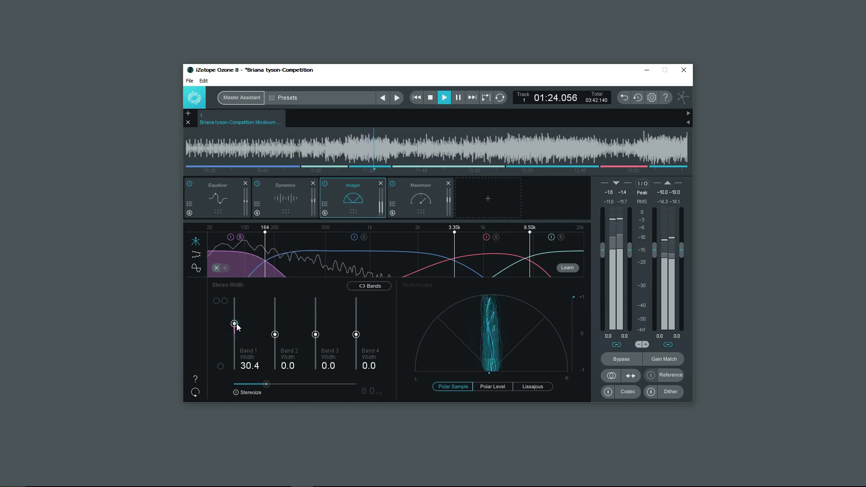
drag(236, 327, 236, 325)
key(space)
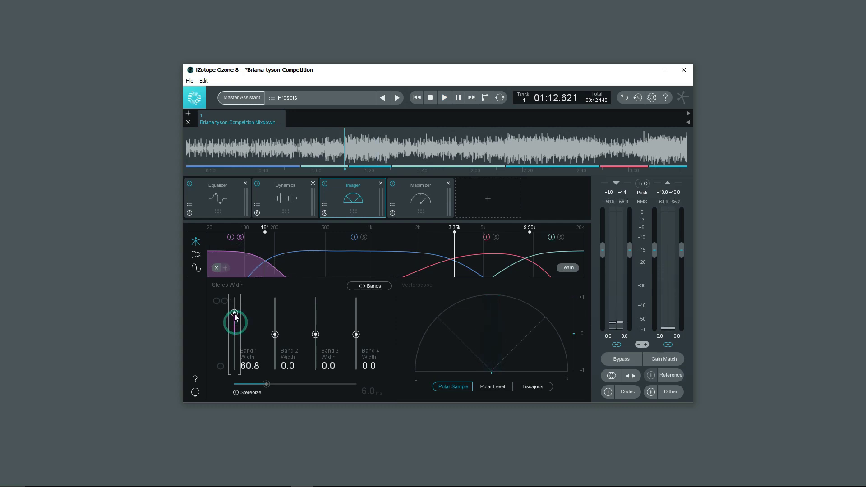
drag(236, 326, 236, 323)
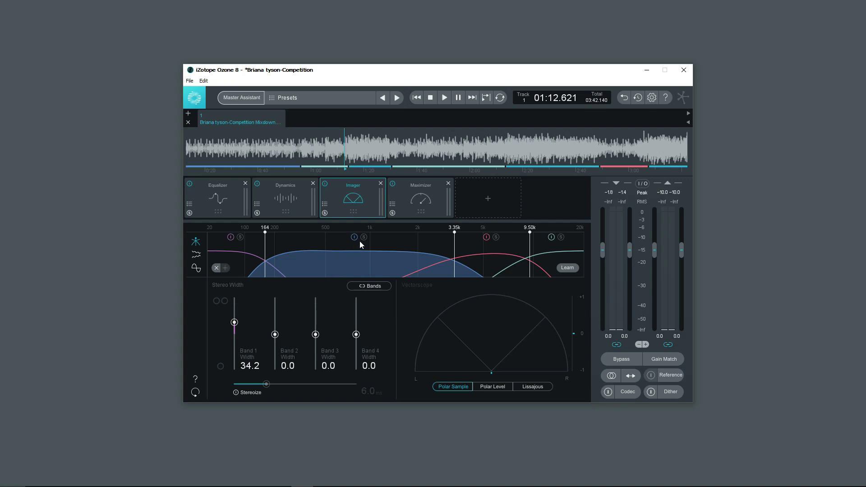
key(space)
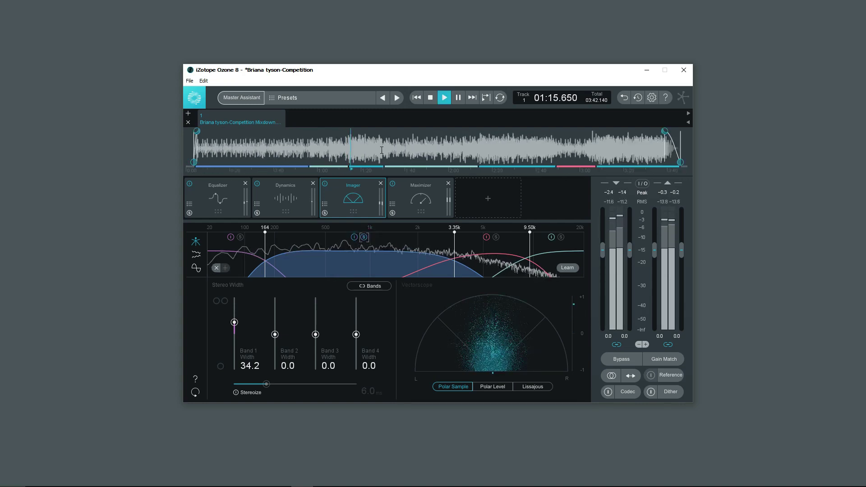
key(space)
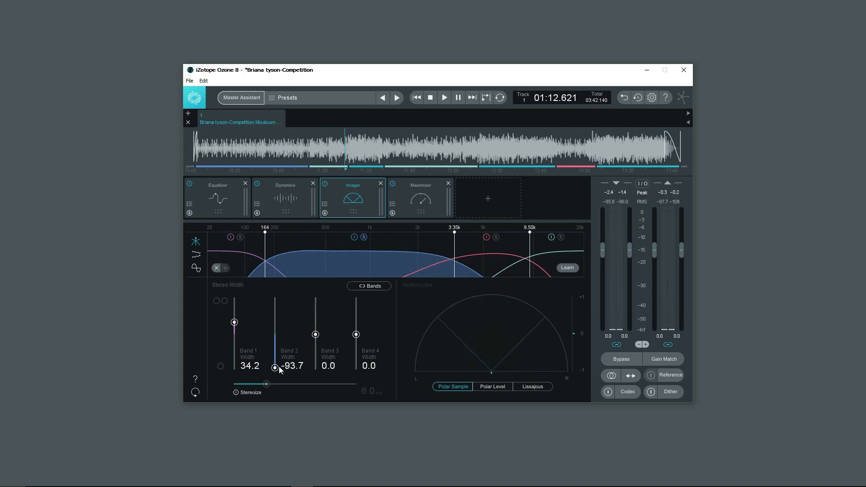
Set Band 2 width to 48.1, toggling the Band 3 solo to compare
mouse_move(279, 366)
mouse_down()
mouse_move(288, 349)
mouse_move(277, 349)
mouse_move(289, 315)
mouse_up()
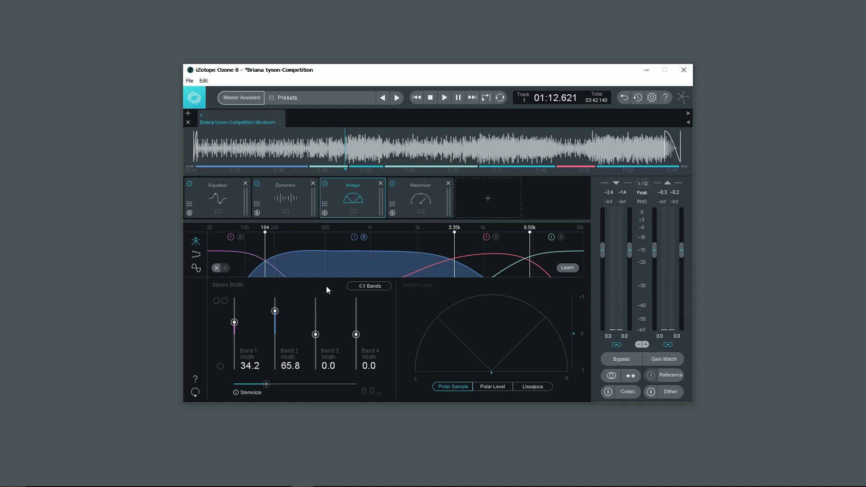
key(space)
mouse_move(275, 310)
mouse_down()
mouse_move(275, 365)
mouse_move(276, 311)
mouse_up()
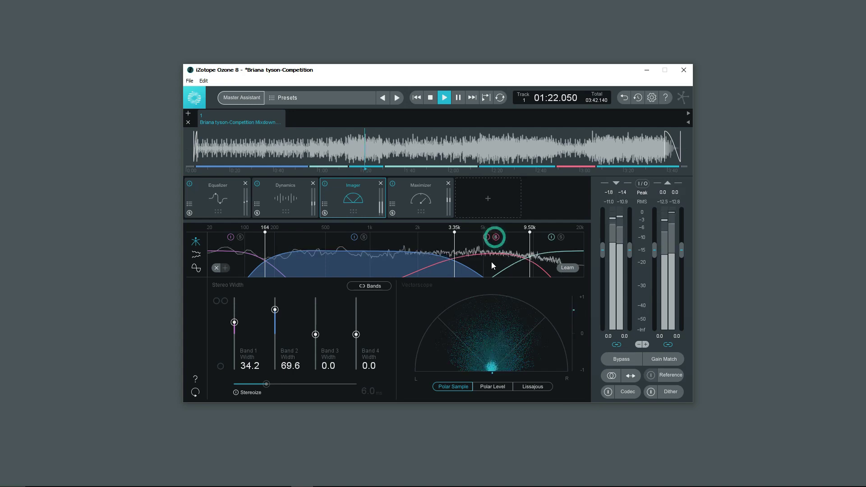
click(496, 237)
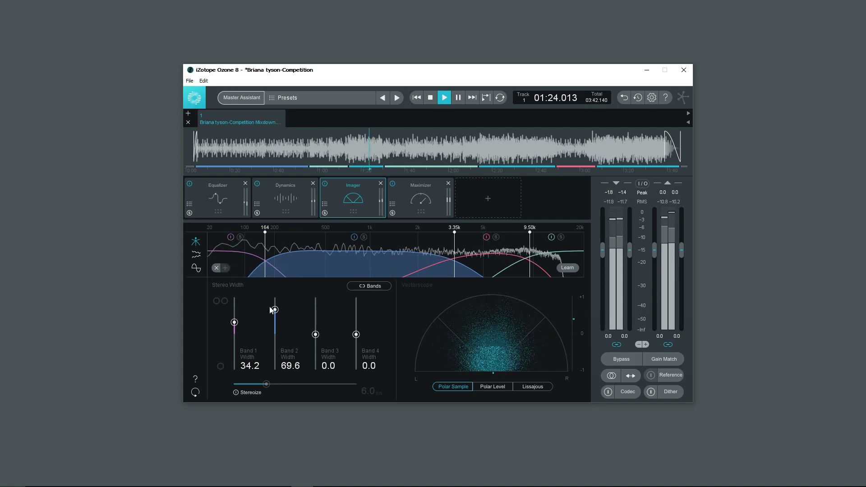
drag(271, 310, 274, 317)
click(495, 237)
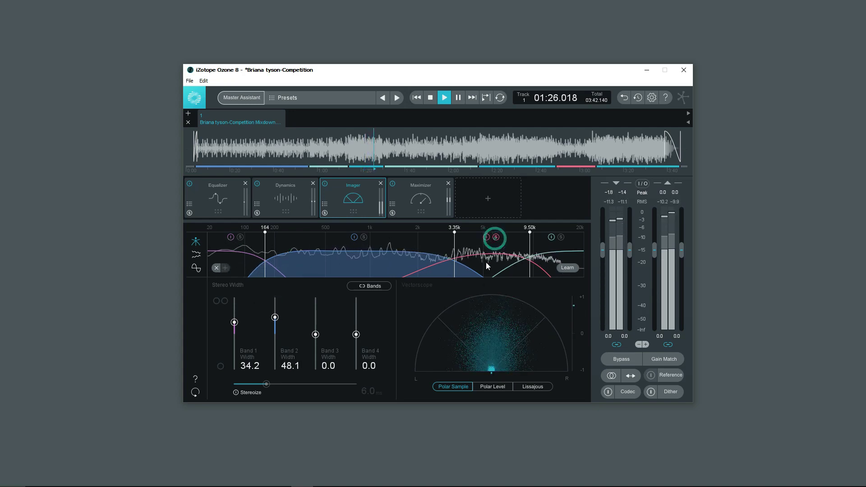
key(space)
Restart playback from about 1:14.9 on the timeline
click(346, 151)
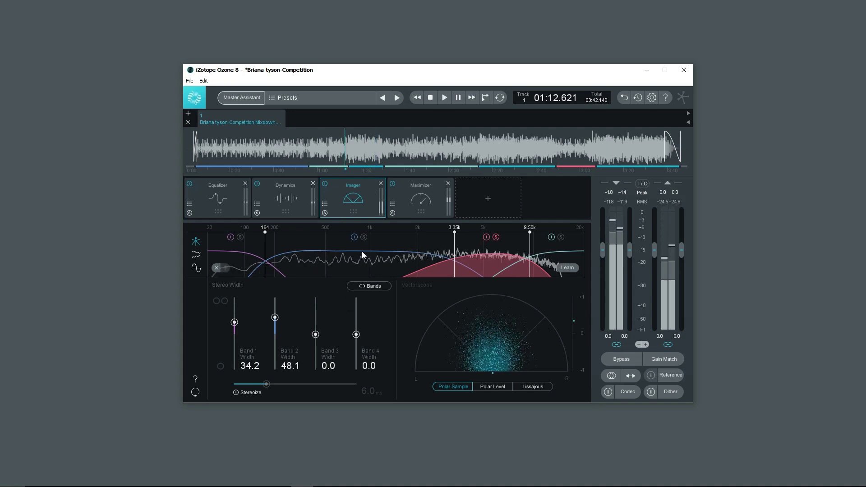
click(350, 151)
key(space)
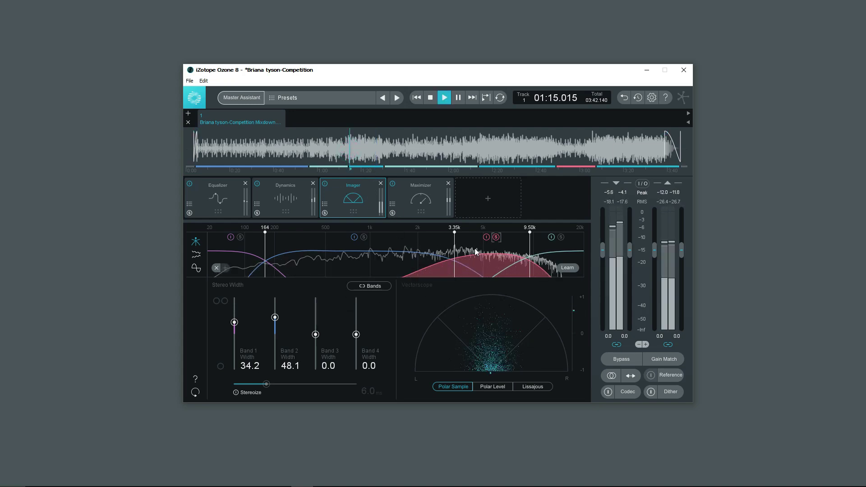
Raise Band 3 width to 24.1 and Band 4 width to 100, auditioning playback
drag(316, 334, 316, 328)
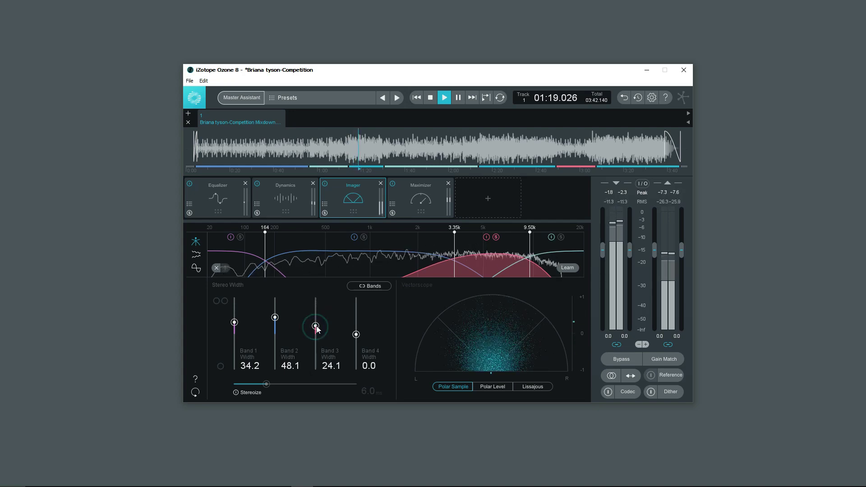
key(space)
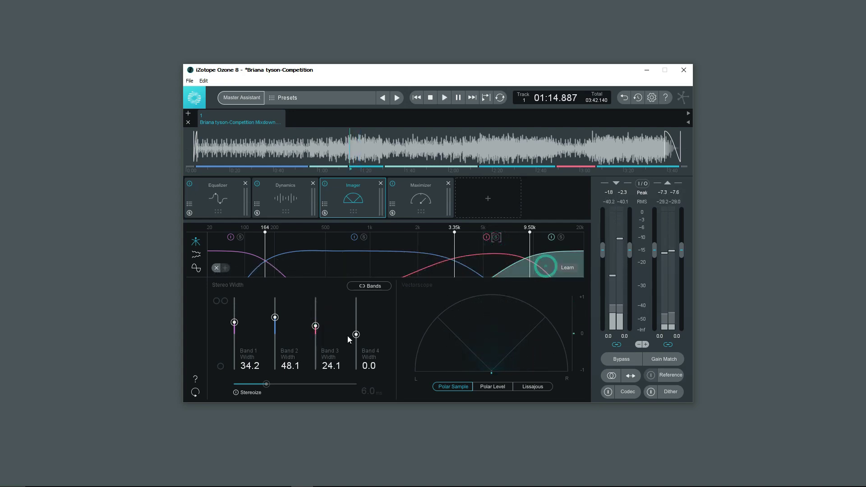
drag(356, 335, 372, 281)
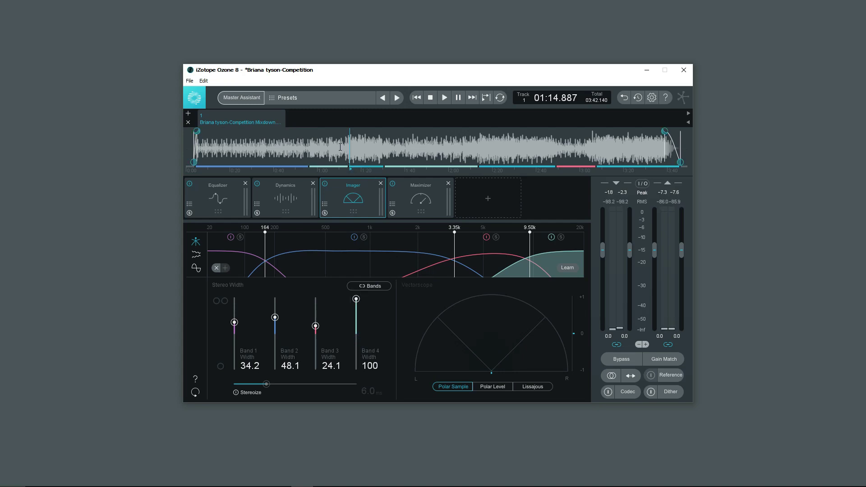
key(space)
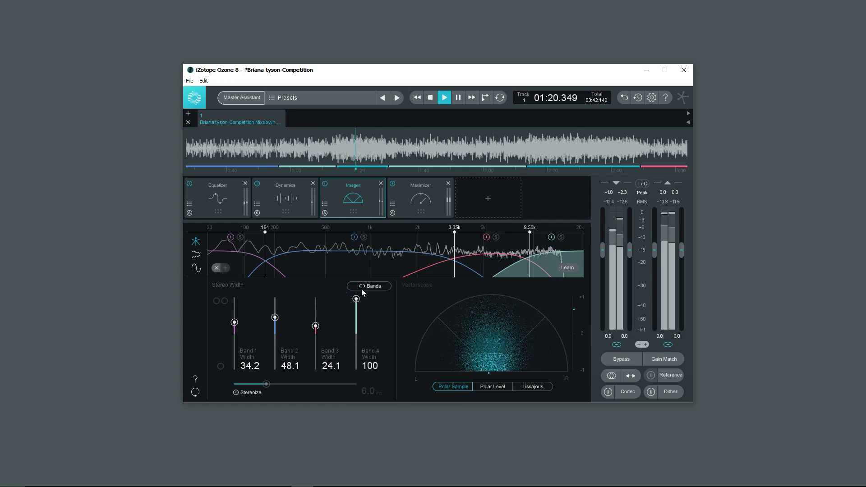
Sweep Band 1 width down, up to 100 and down again, replaying from about 1:12
drag(235, 322, 234, 365)
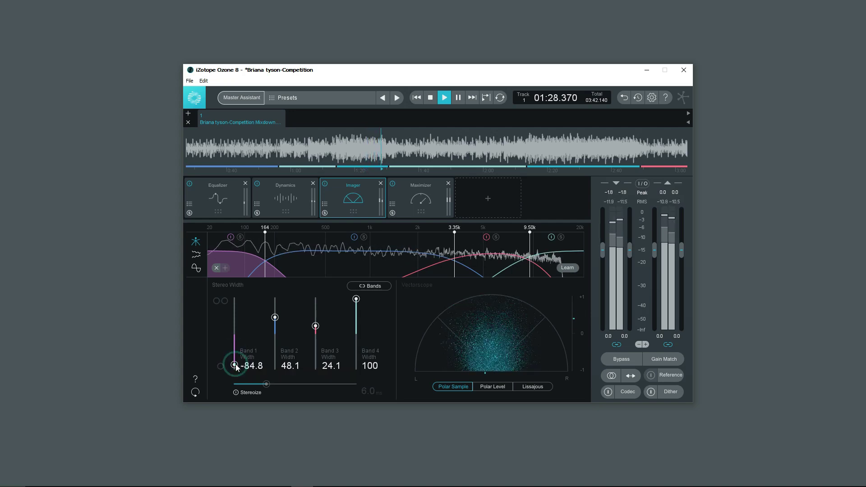
drag(234, 366, 235, 298)
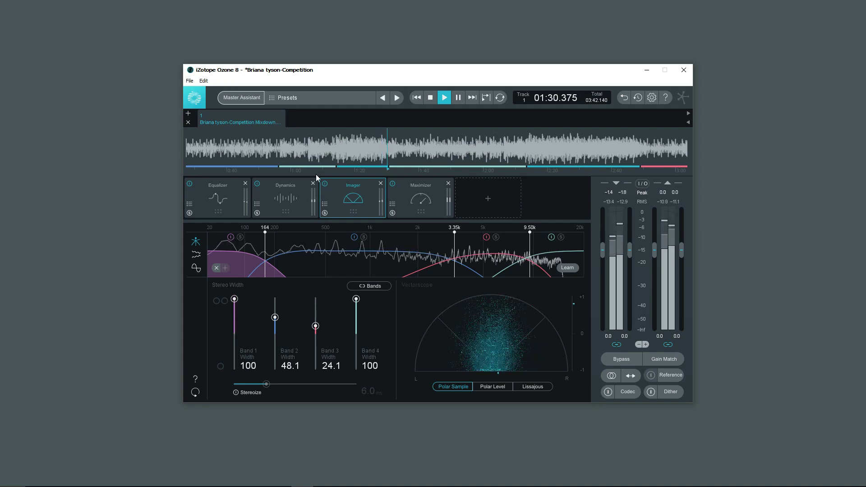
click(329, 146)
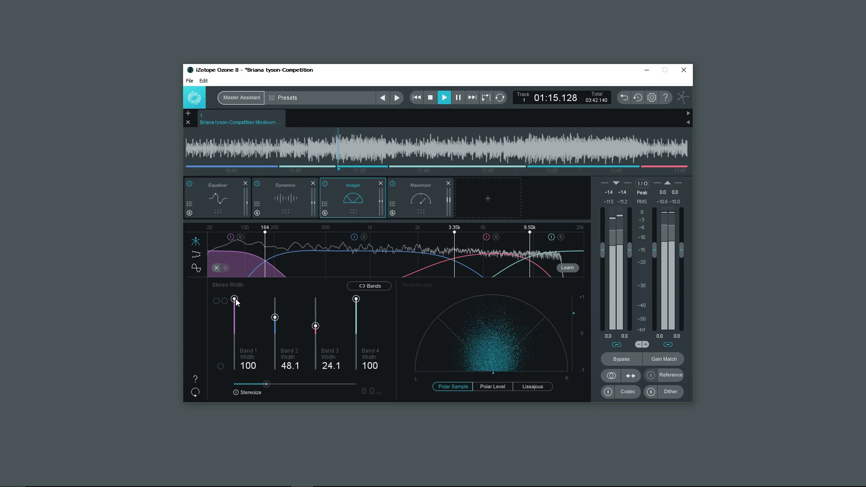
mouse_move(236, 302)
mouse_down()
mouse_move(234, 357)
mouse_move(235, 349)
mouse_up()
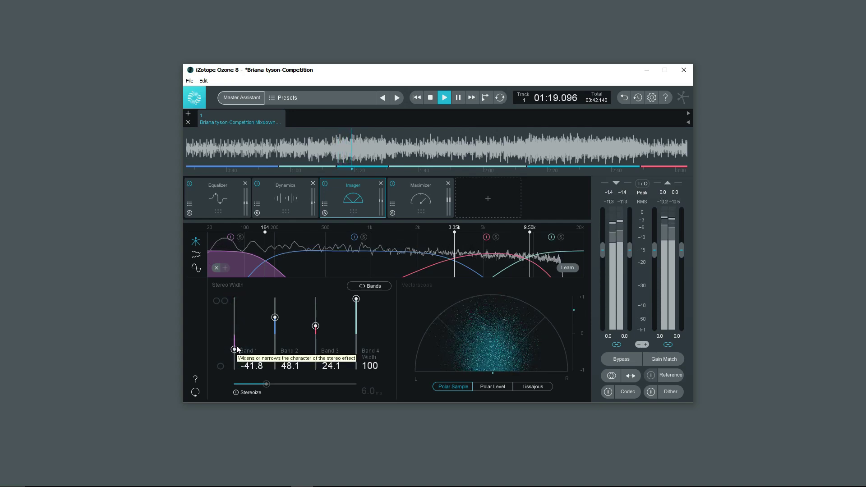
Settle Band 1 width at -39.2 and audition from around 1:06
key(space)
drag(237, 347, 238, 349)
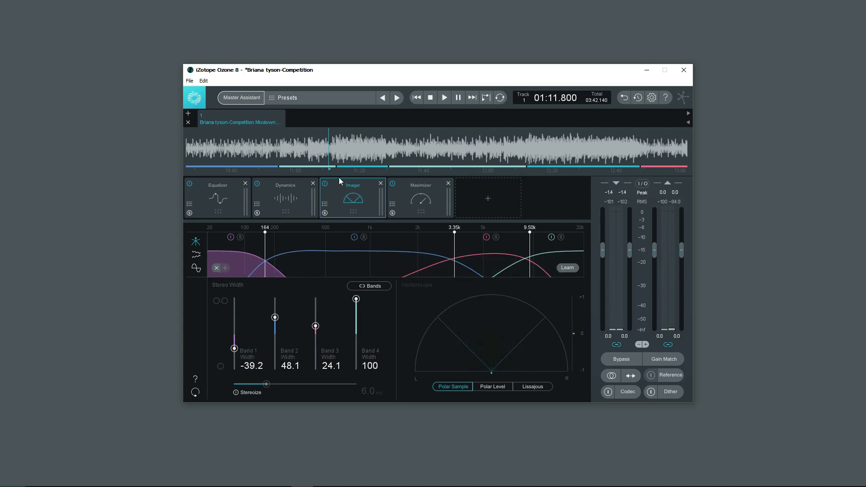
click(312, 148)
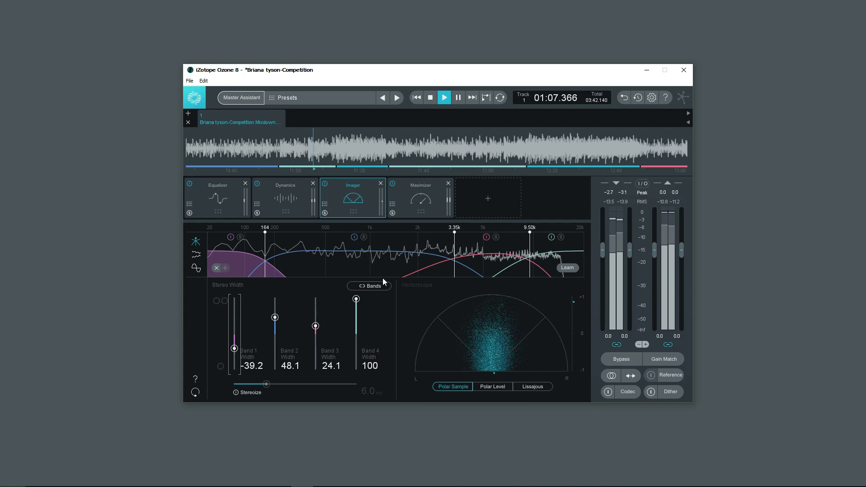
scroll(368, 147, down, 2)
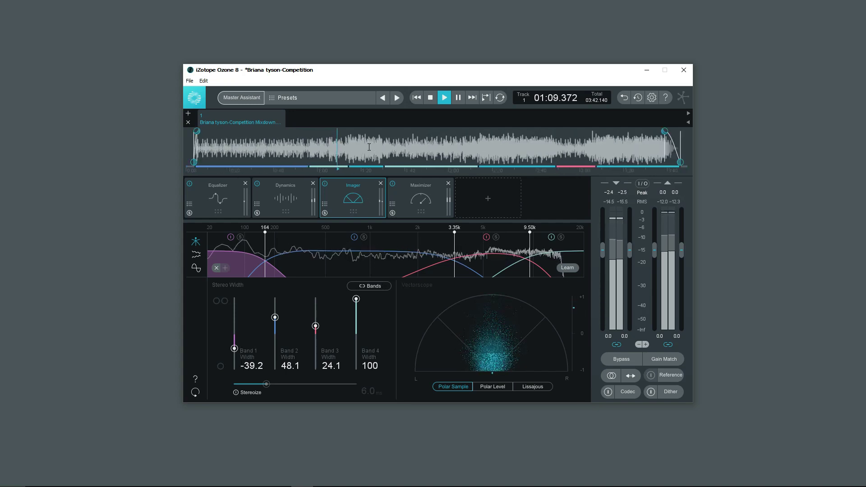
key(space)
scroll(358, 149, up, 2)
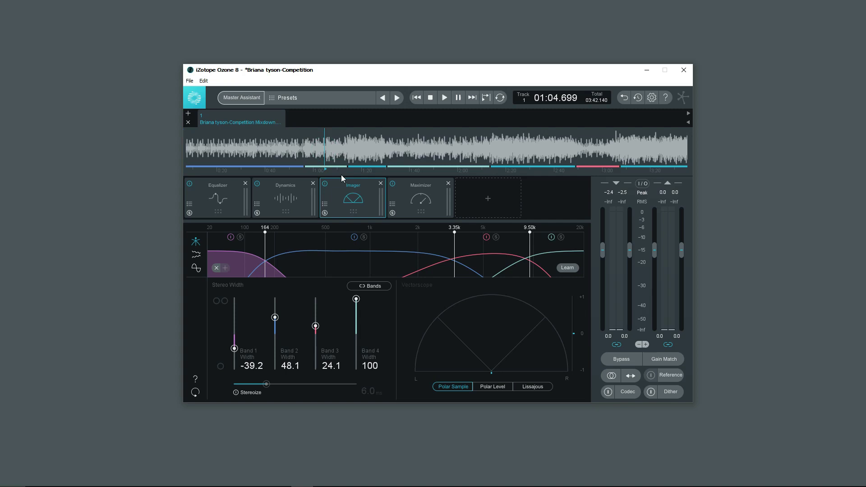
key(space)
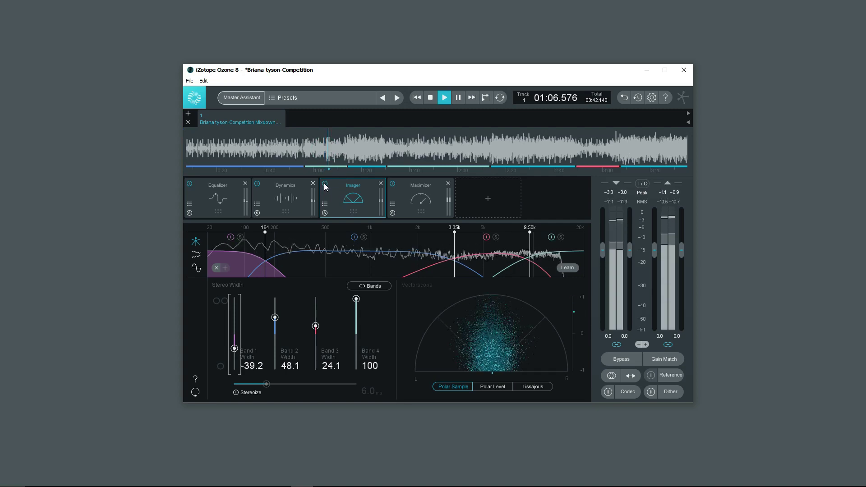
click(325, 184)
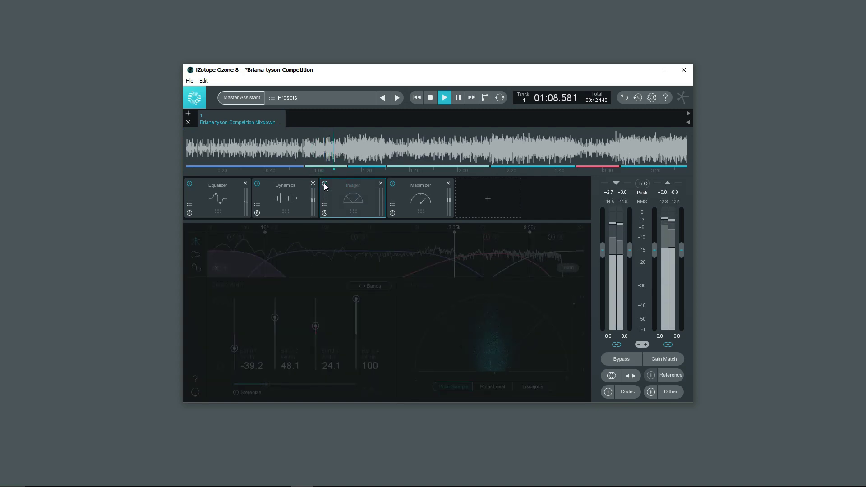
click(324, 184)
click(324, 183)
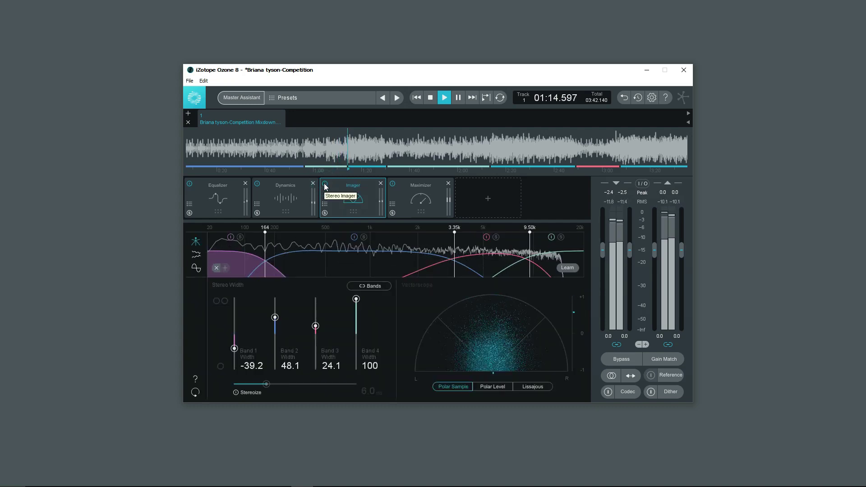
click(325, 183)
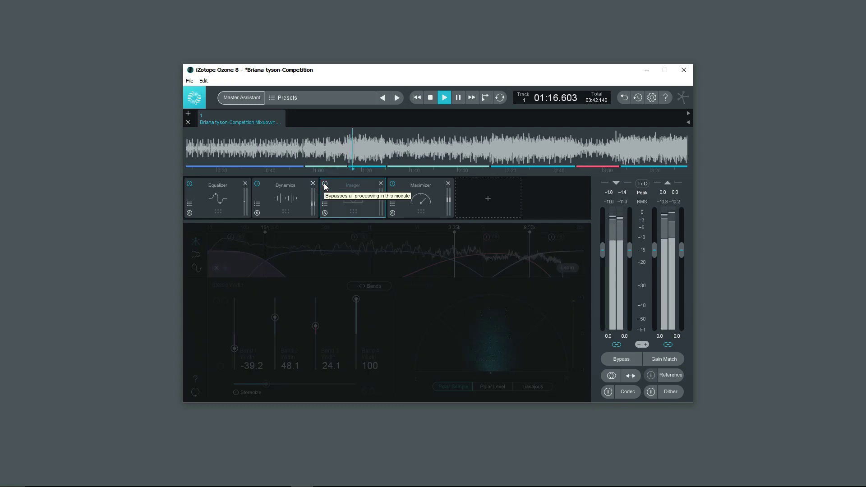
click(324, 184)
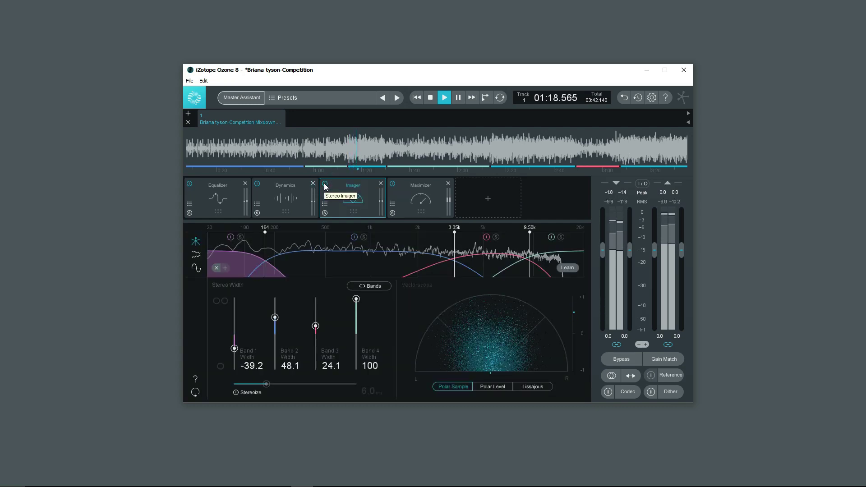
click(324, 184)
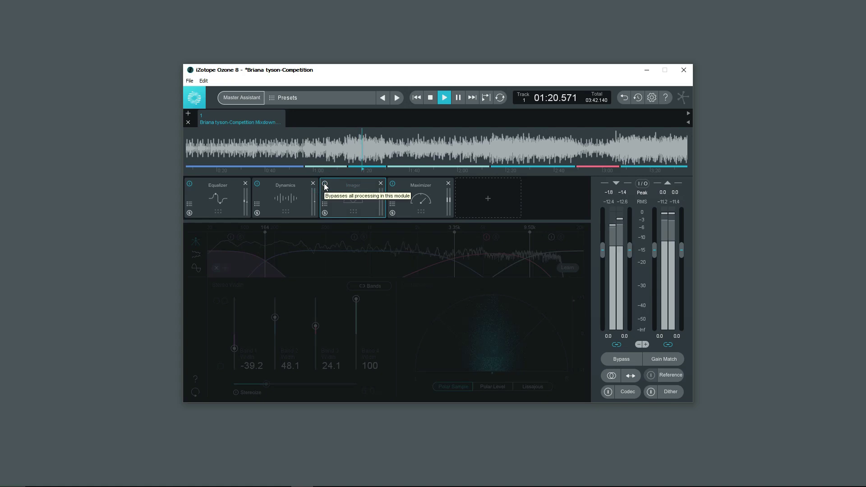
click(324, 183)
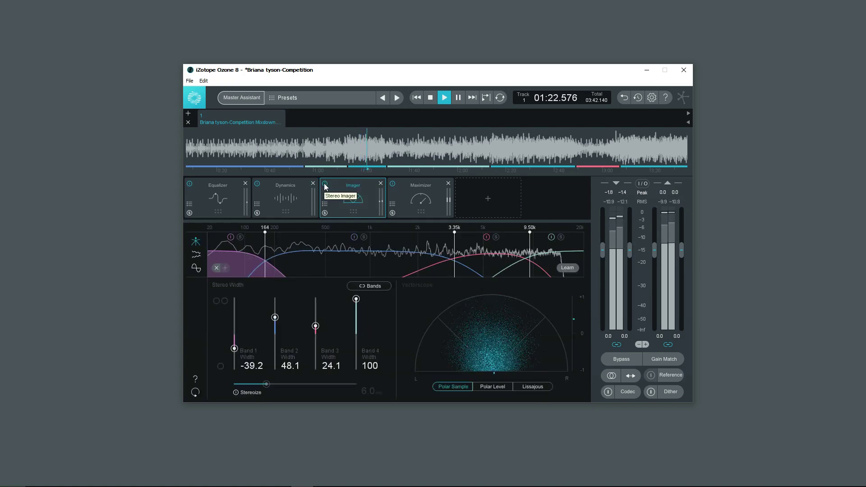
click(324, 183)
click(324, 183)
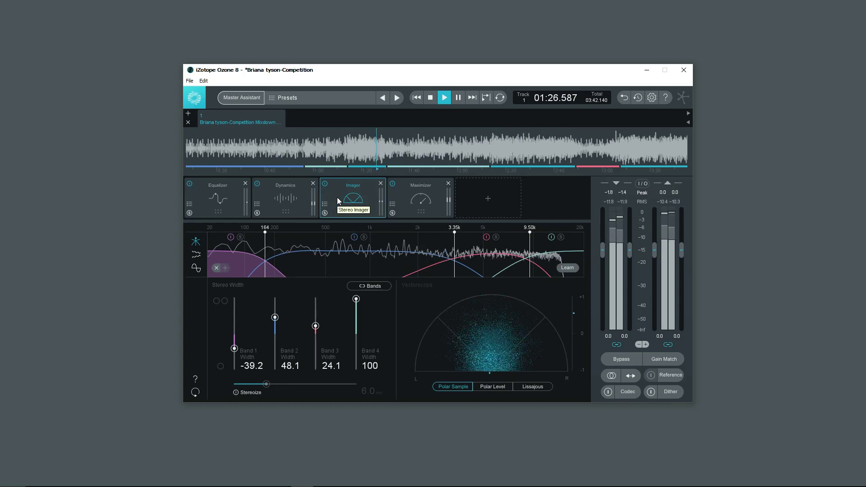
click(195, 255)
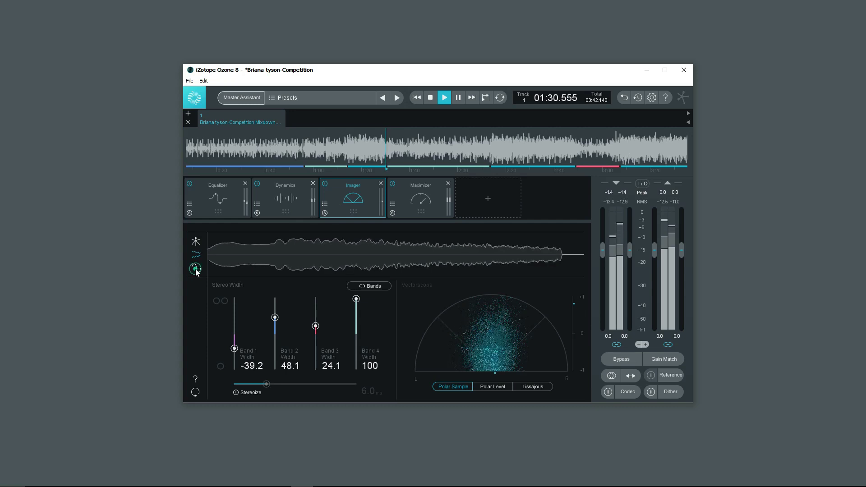
click(196, 268)
click(196, 243)
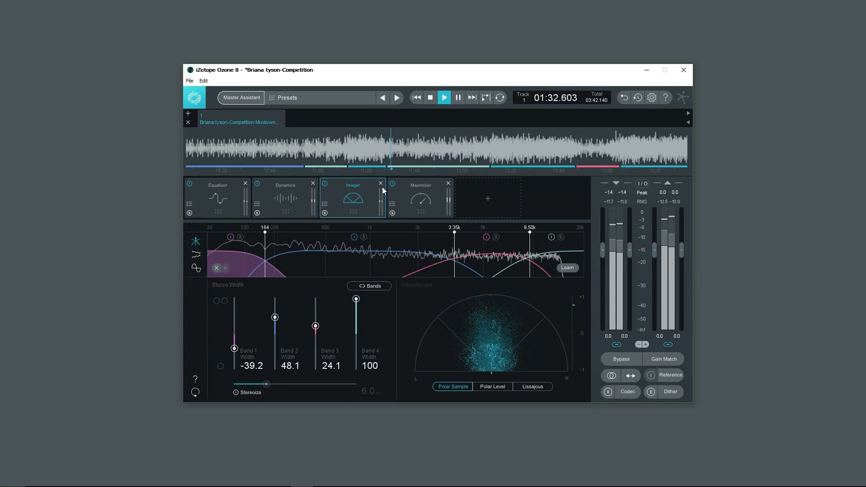
click(325, 182)
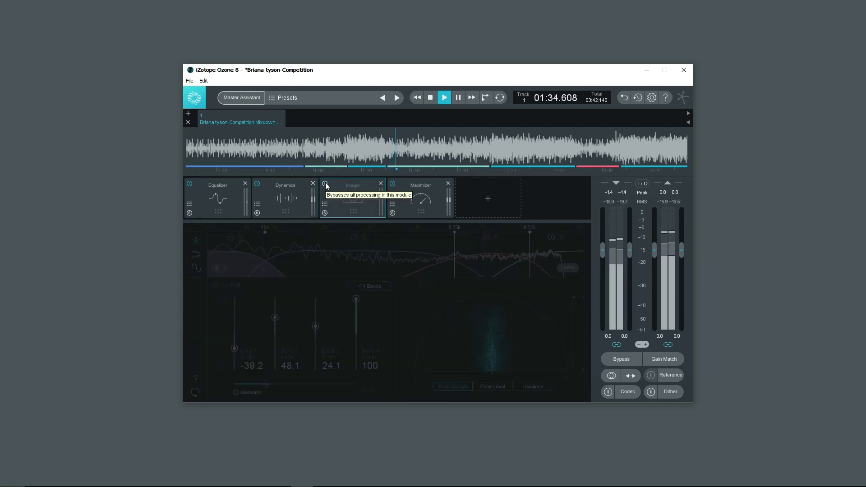
click(325, 183)
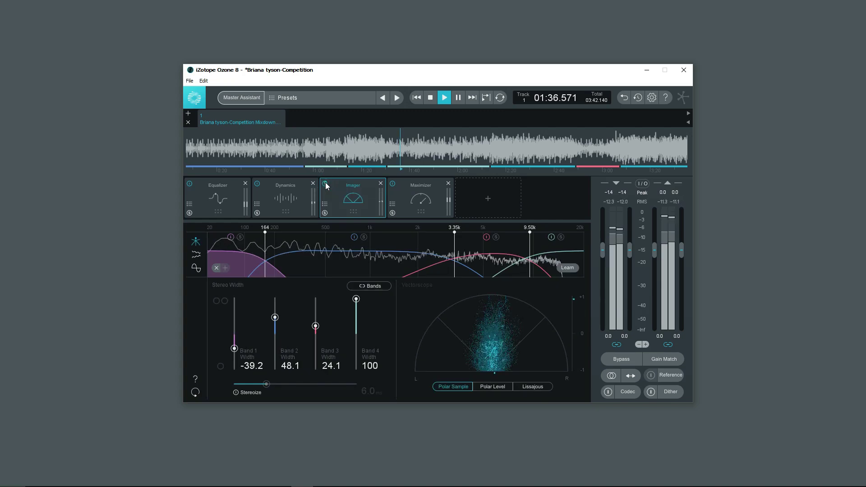
click(326, 183)
click(326, 149)
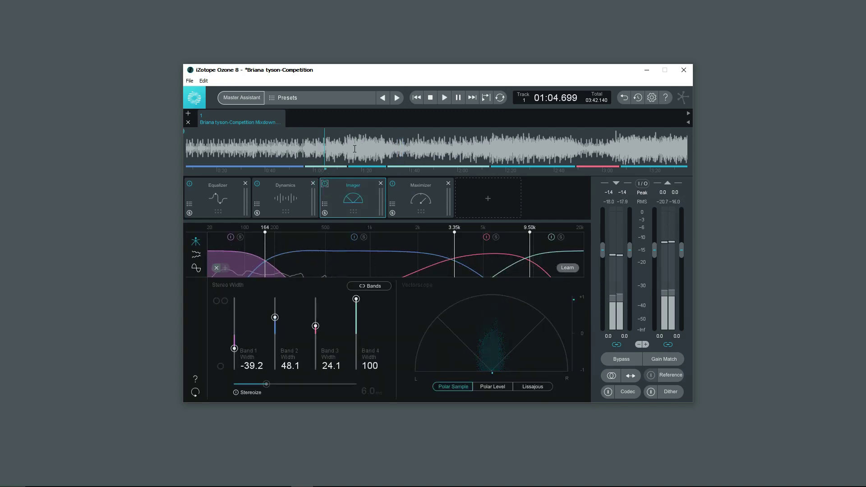